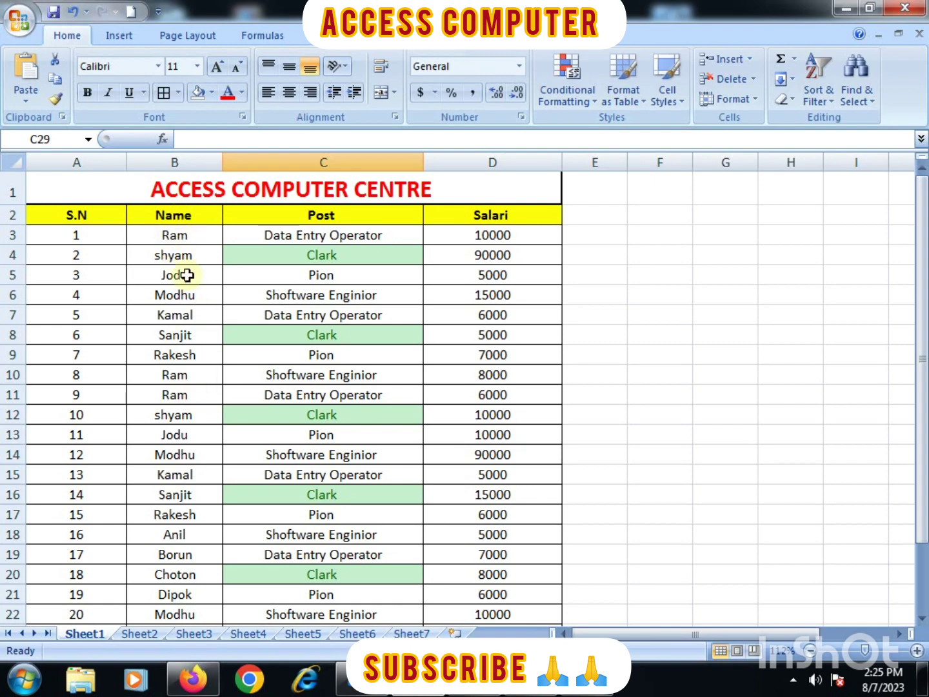
- Sort the names in B3:B24 from A to Z, expanding the selection so the neighbouring columns move with them
{"action": "left_click_drag", "start_coordinate": [181, 237], "coordinate": [173, 582]}
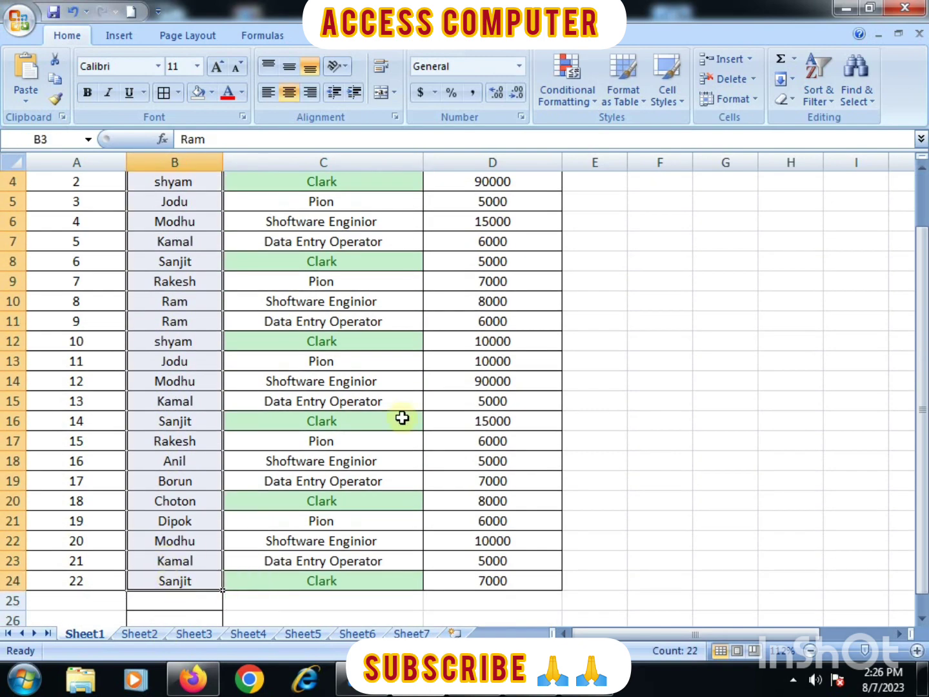
{"action": "left_click", "coordinate": [825, 108]}
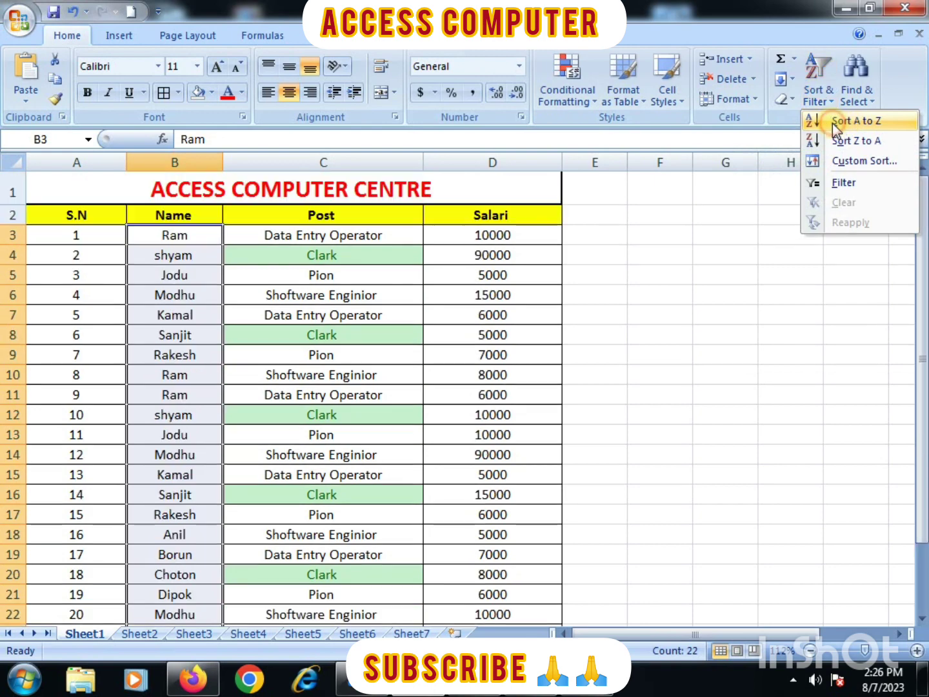
{"action": "left_click", "coordinate": [832, 122]}
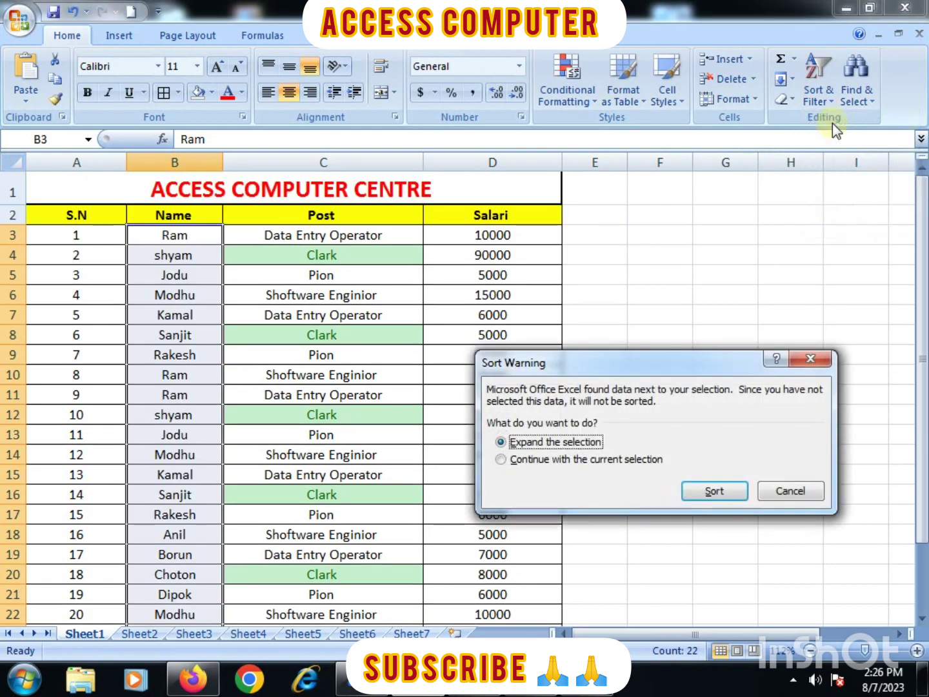
{"action": "left_click", "coordinate": [708, 492]}
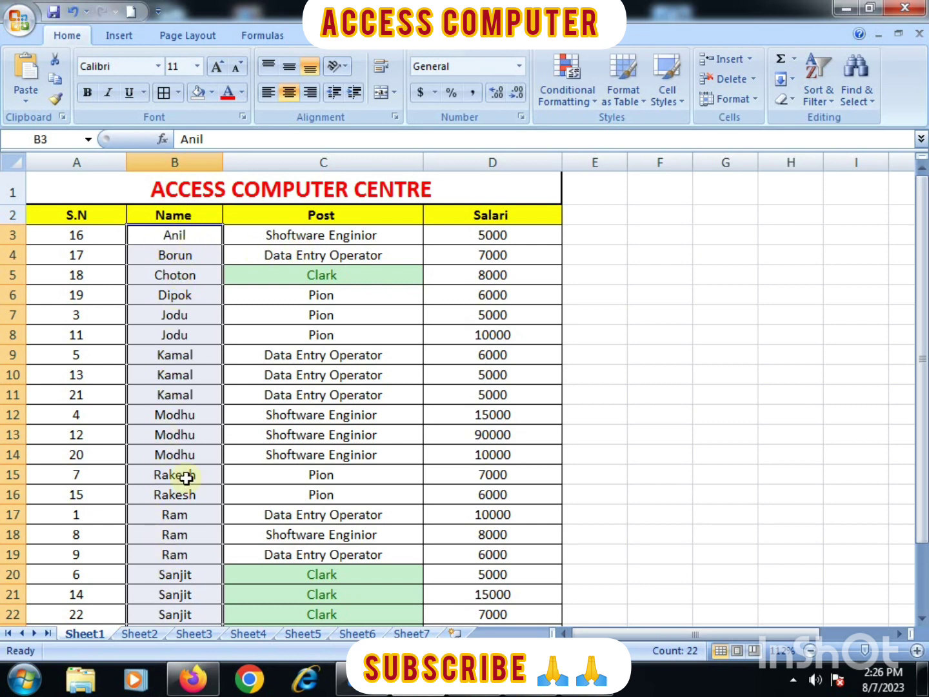
{"action": "left_click", "coordinate": [187, 437]}
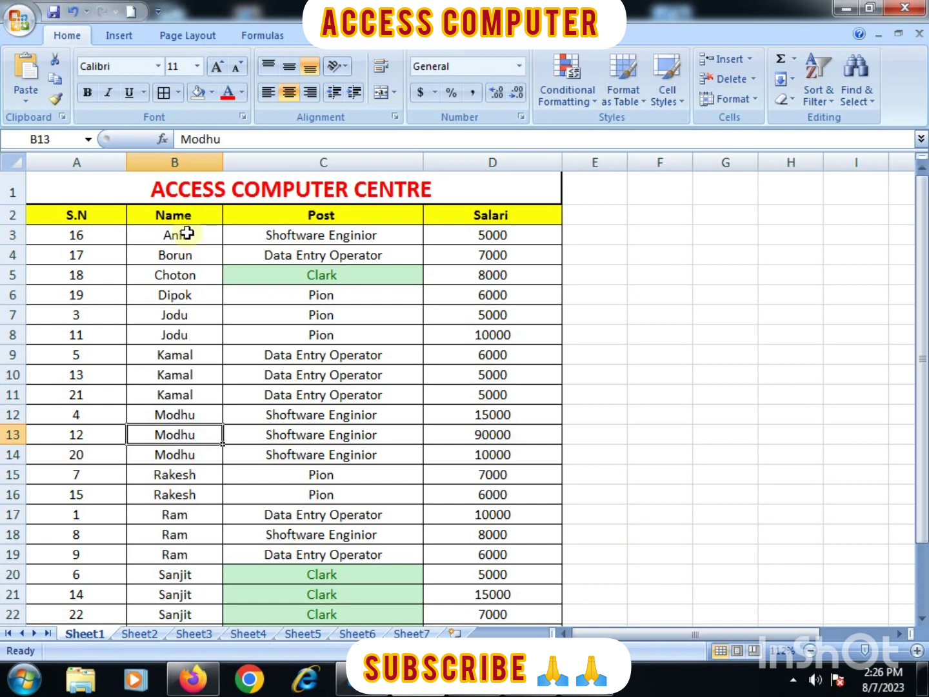
{"action": "left_click", "coordinate": [183, 236]}
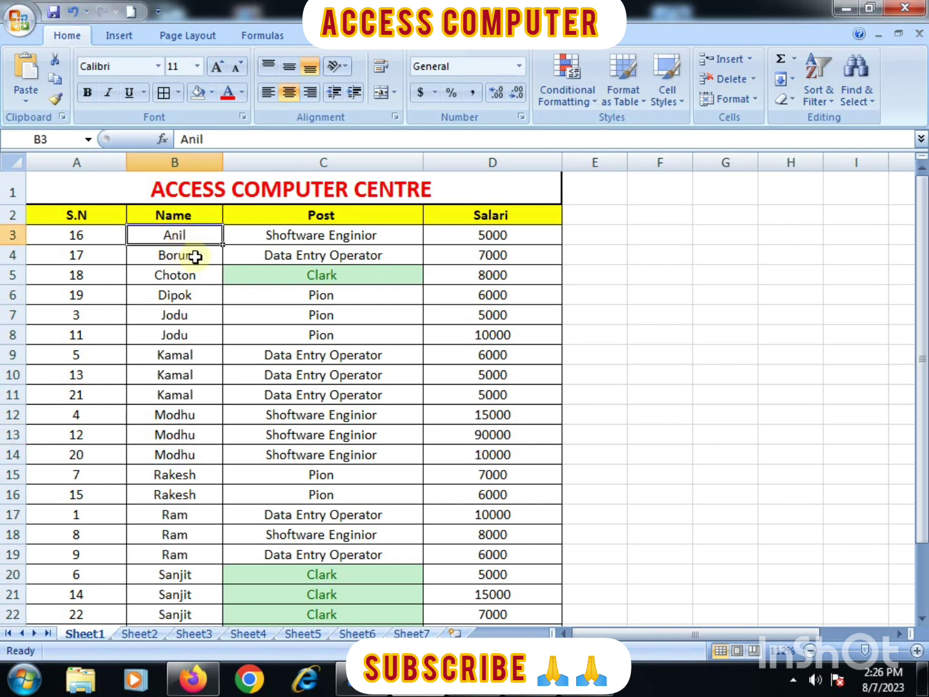
{"action": "left_click", "coordinate": [195, 259]}
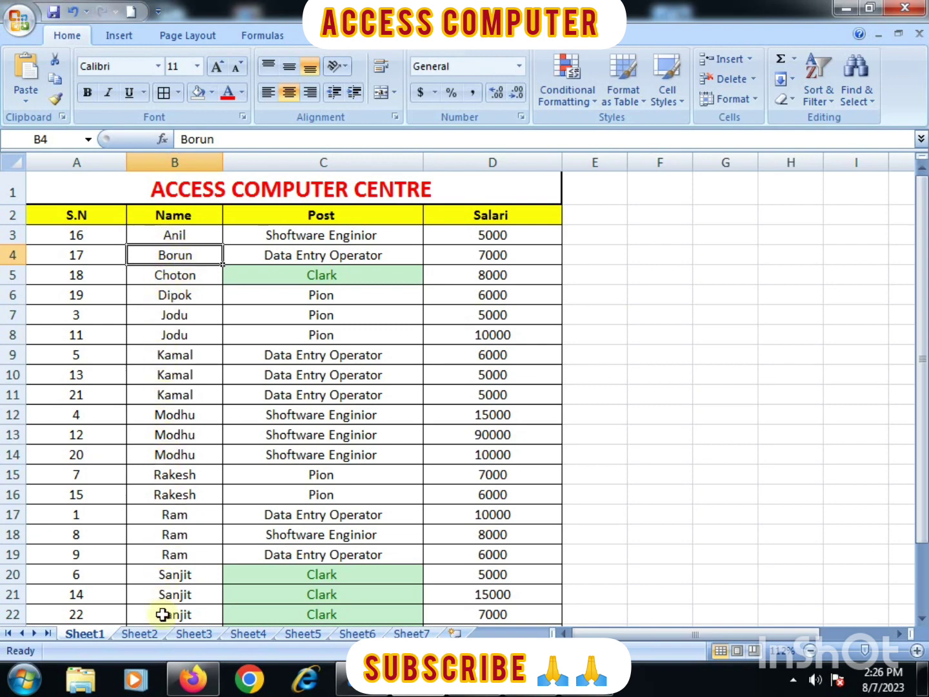
{"action": "scroll", "coordinate": [168, 337], "scroll_direction": "down", "scroll_amount": 1}
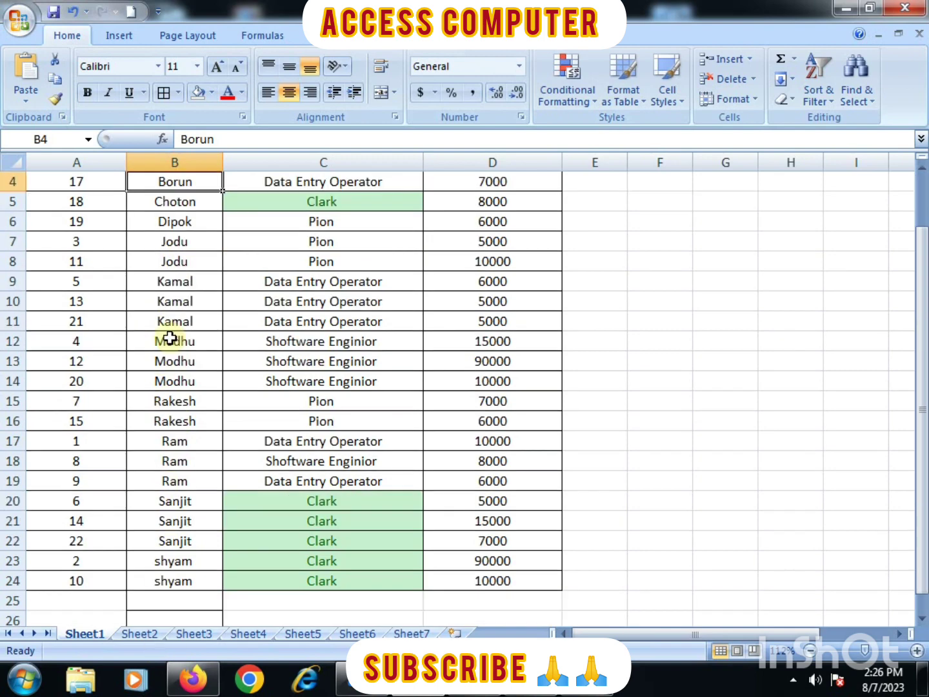
- Undo the A to Z sort of the Name column and deselect the table
{"action": "key", "text": "ctrl+z"}
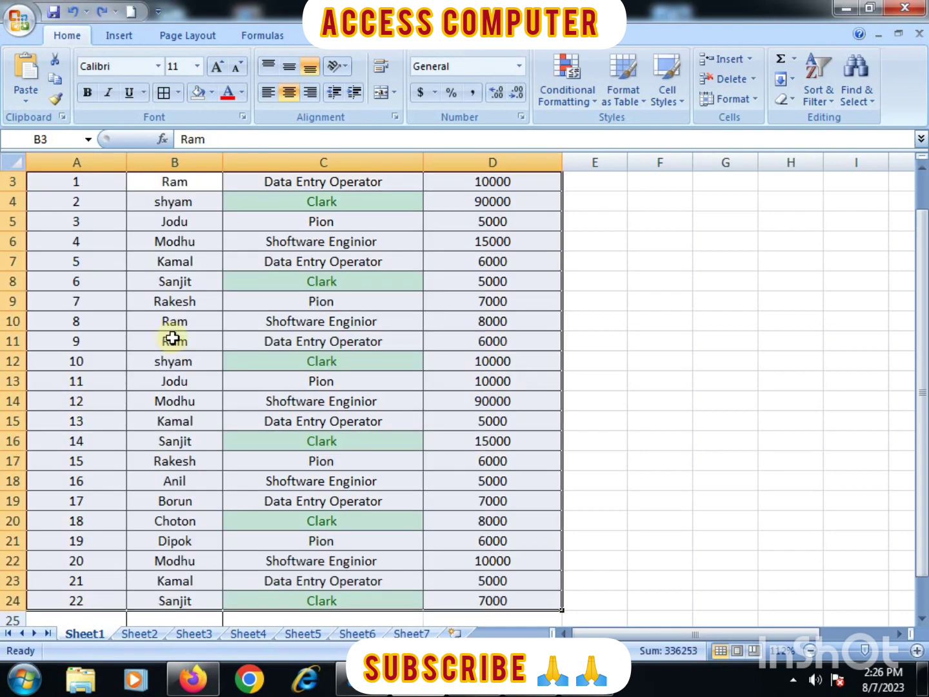
{"action": "left_click", "coordinate": [366, 355]}
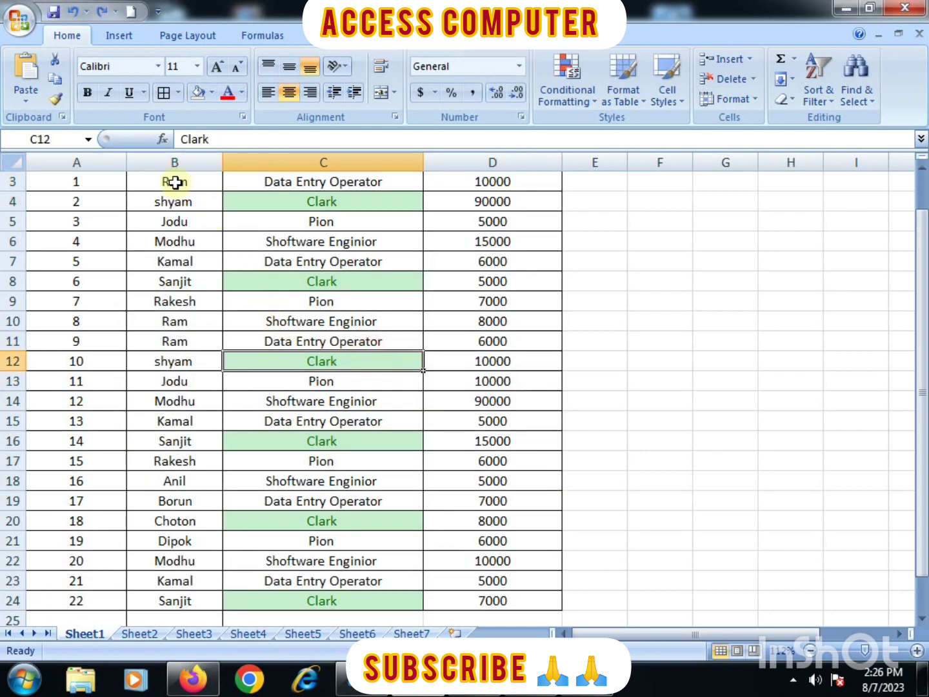
{"action": "left_click", "coordinate": [262, 327]}
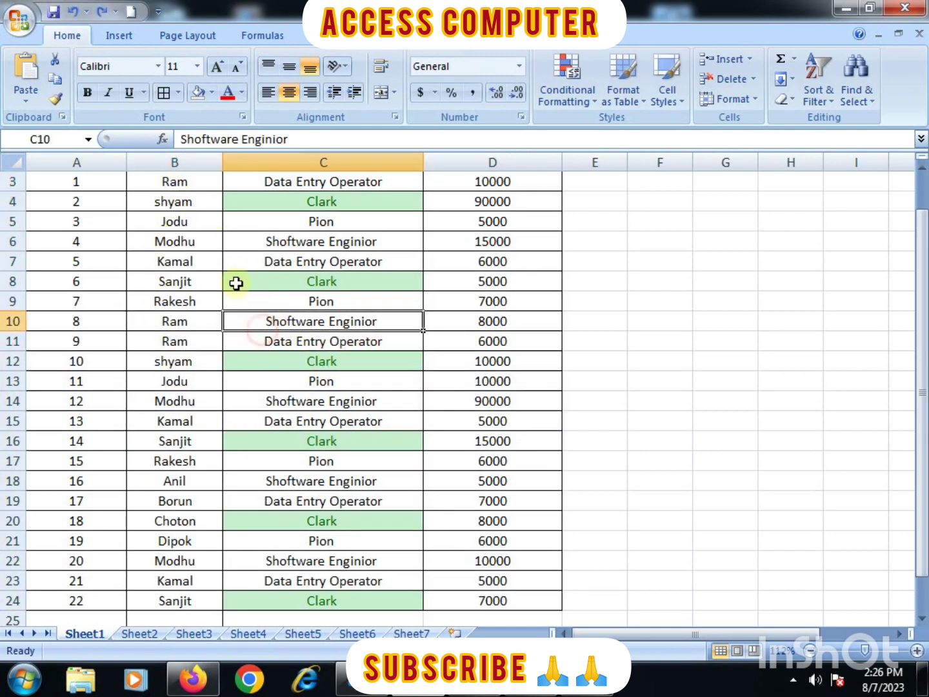
{"action": "left_click", "coordinate": [184, 199]}
{"action": "scroll", "coordinate": [183, 201], "scroll_direction": "up", "scroll_amount": 1}
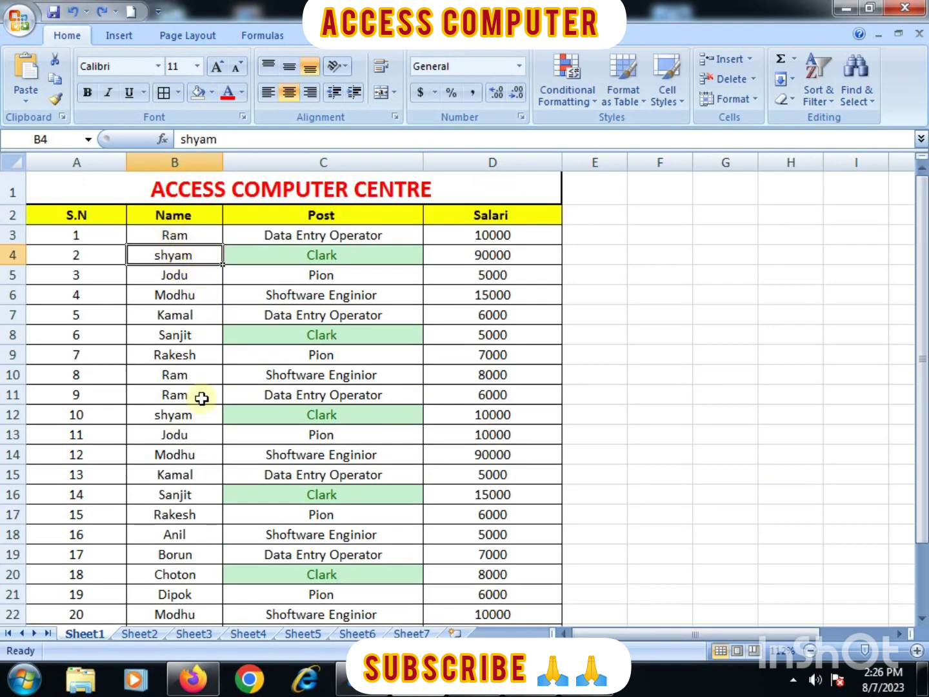
{"action": "scroll", "coordinate": [178, 309], "scroll_direction": "down", "scroll_amount": 3}
{"action": "scroll", "coordinate": [178, 317], "scroll_direction": "up", "scroll_amount": 3}
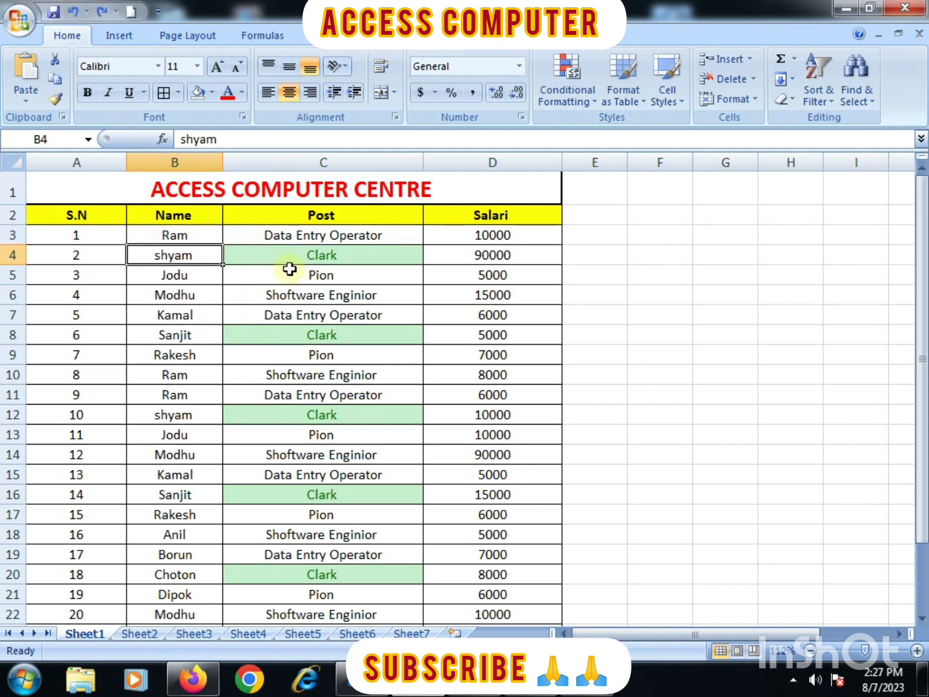
{"action": "scroll", "coordinate": [290, 269], "scroll_direction": "down", "scroll_amount": 1}
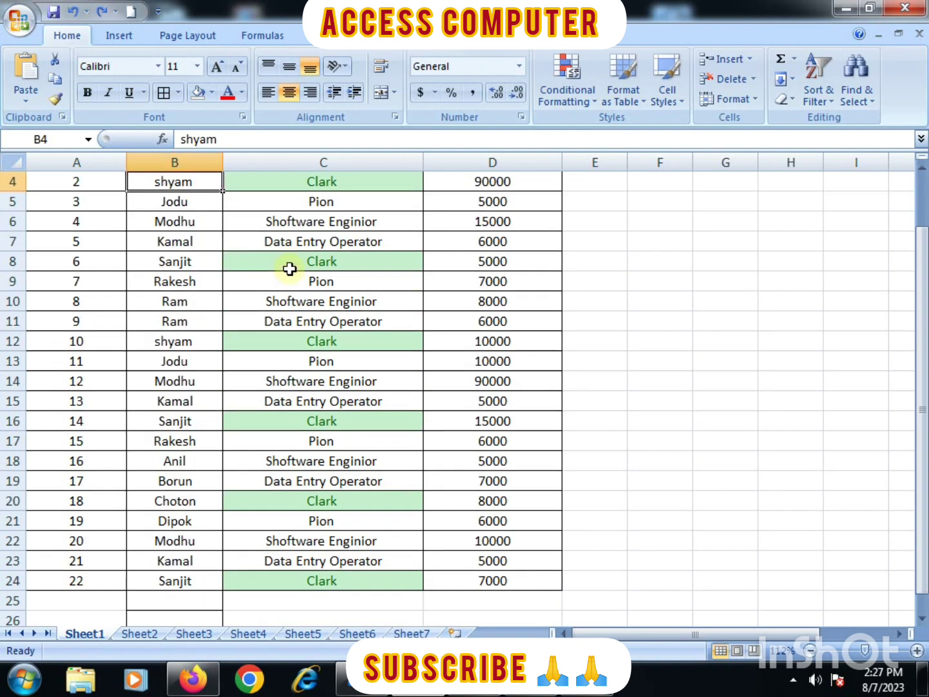
{"action": "scroll", "coordinate": [289, 268], "scroll_direction": "up", "scroll_amount": 1}
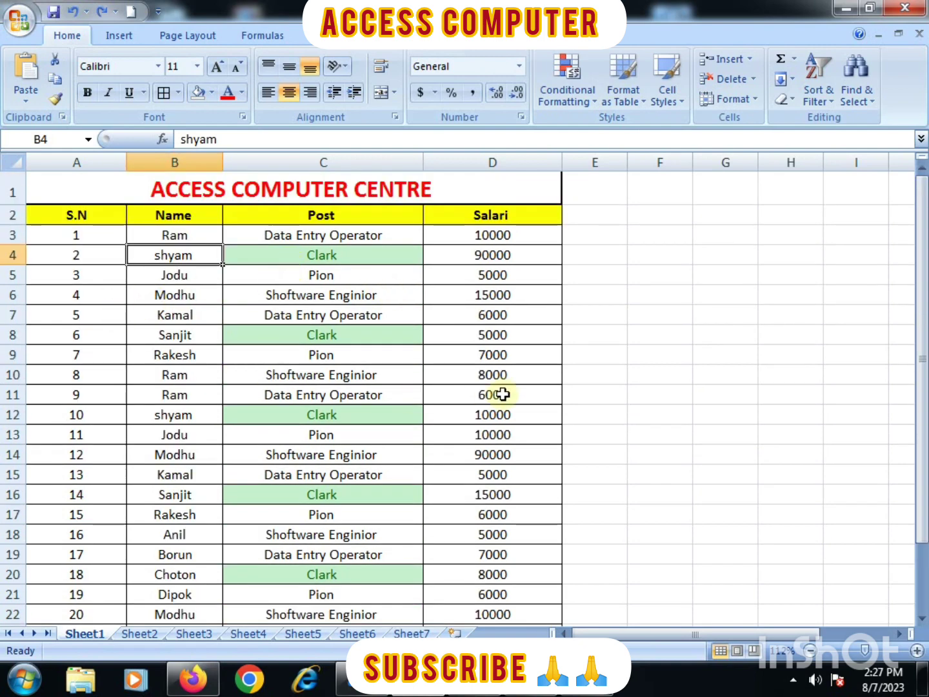
- Sort the data rows A3:D22 from smallest to largest by serial number
{"action": "left_click_drag", "start_coordinate": [77, 235], "coordinate": [503, 613]}
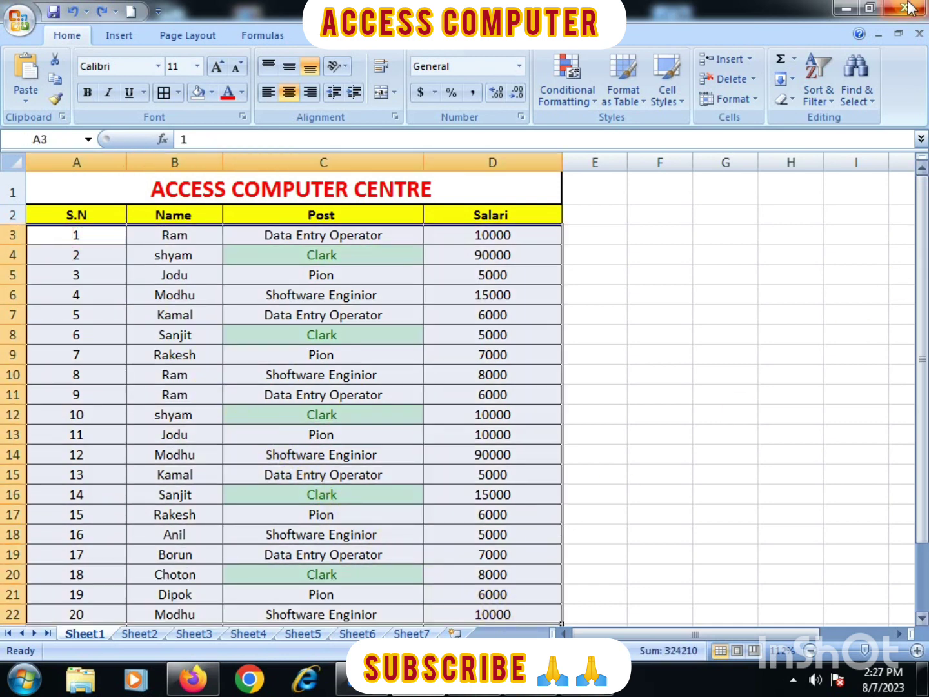
{"action": "left_click", "coordinate": [834, 107]}
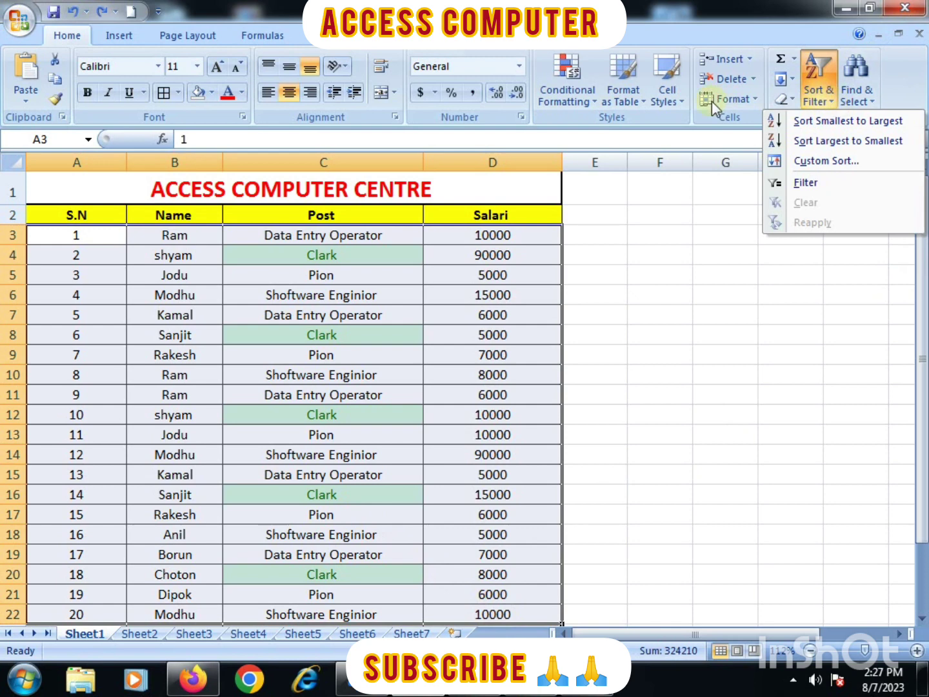
{"action": "left_click", "coordinate": [804, 125]}
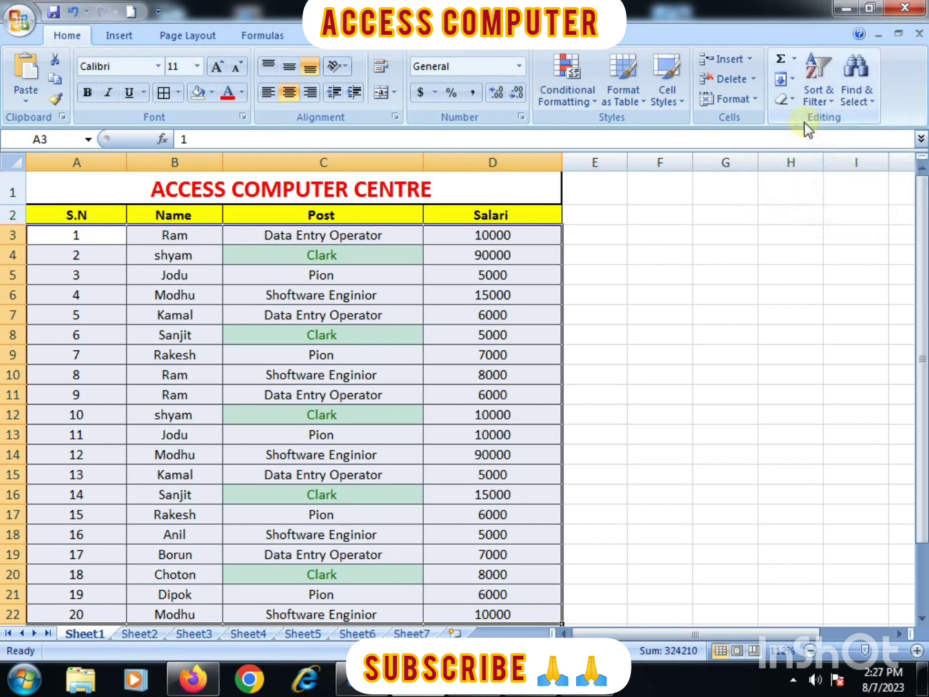
{"action": "left_click", "coordinate": [641, 269]}
- Sort the Name column, selected from its header down, from A to Z with the selection expanded to adjacent data, and undo the sort
{"action": "left_click_drag", "start_coordinate": [183, 215], "coordinate": [167, 623]}
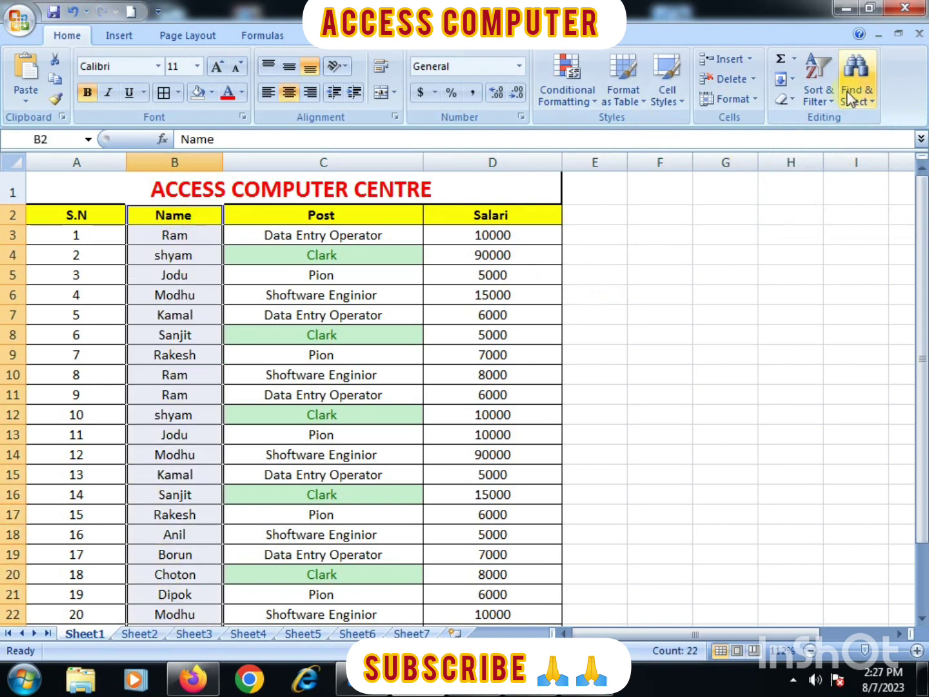
{"action": "left_click", "coordinate": [828, 104]}
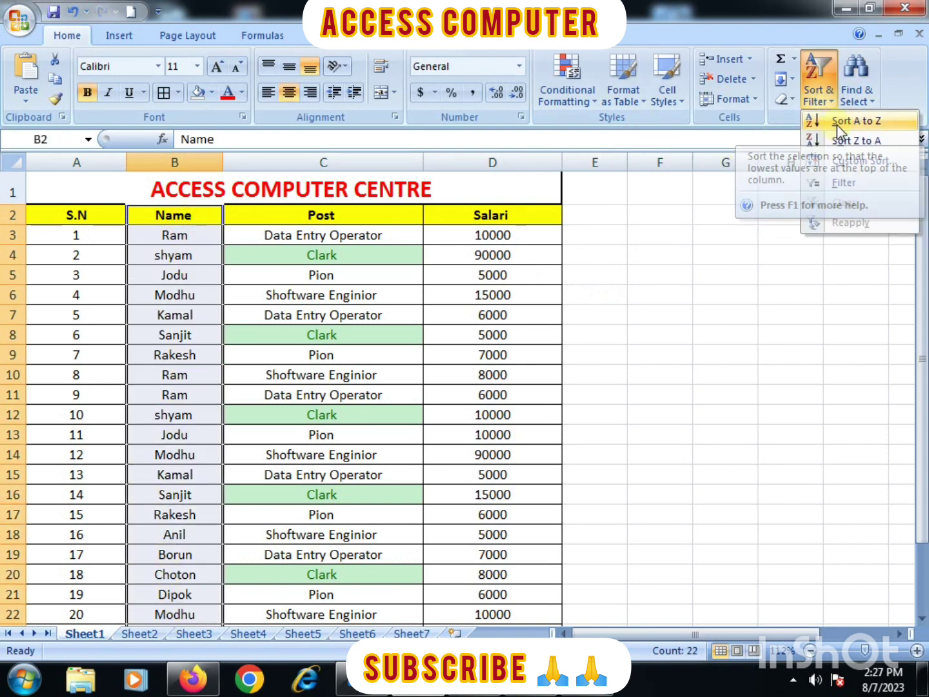
{"action": "left_click", "coordinate": [837, 124]}
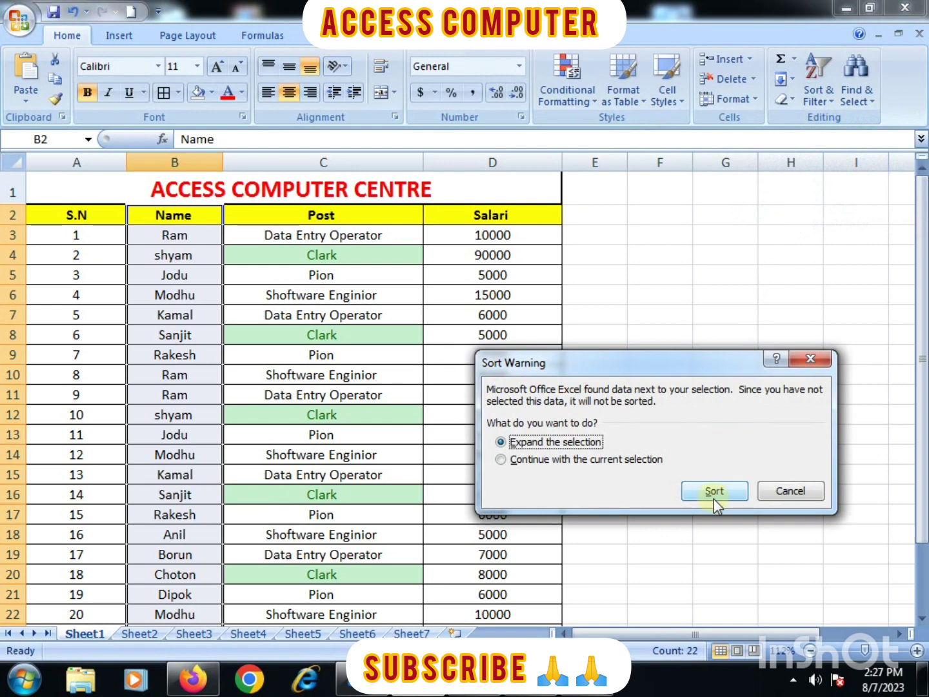
{"action": "left_click", "coordinate": [715, 491]}
{"action": "left_click", "coordinate": [782, 413]}
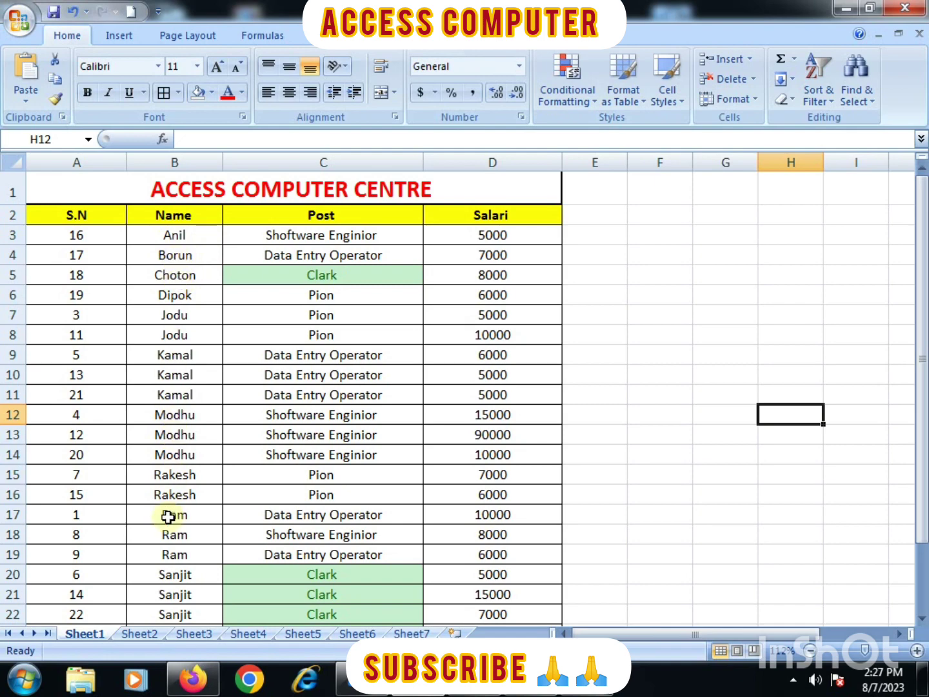
{"action": "scroll", "coordinate": [171, 329], "scroll_direction": "down", "scroll_amount": 2}
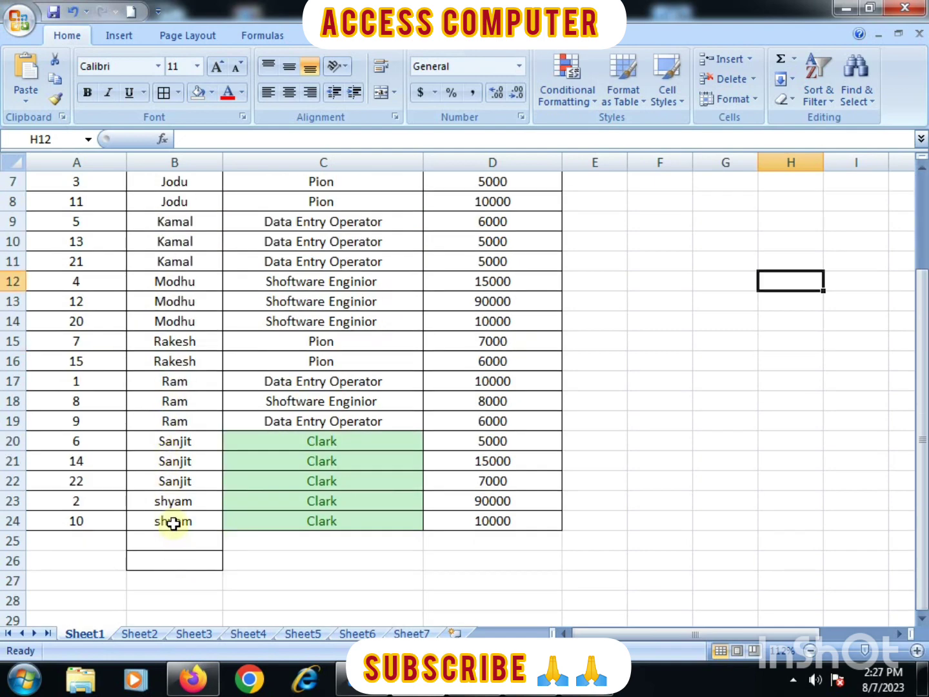
{"action": "scroll", "coordinate": [174, 521], "scroll_direction": "up", "scroll_amount": 2}
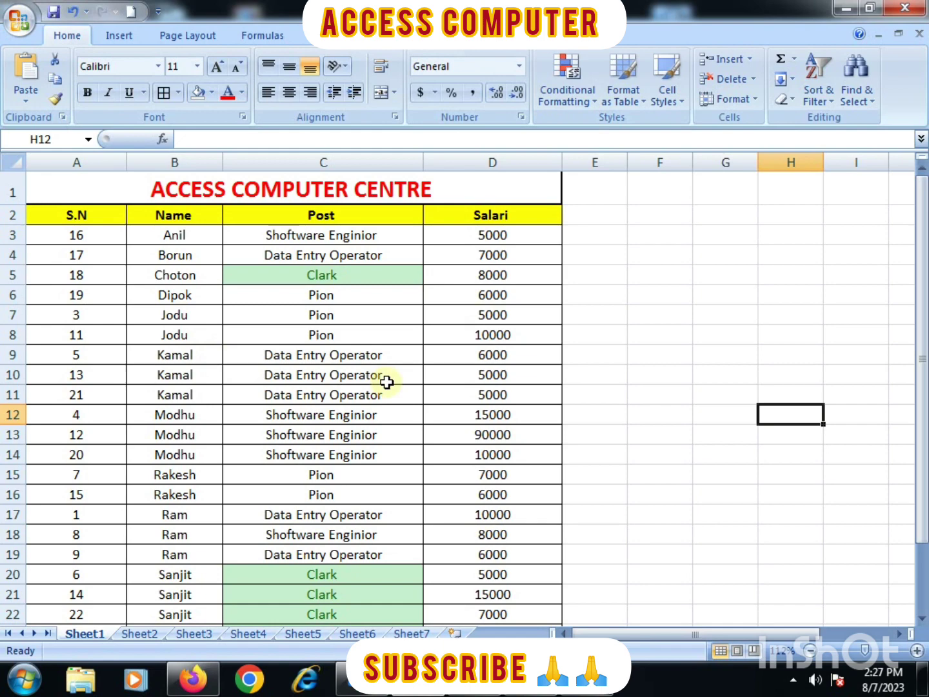
{"action": "key", "text": "ctrl+z"}
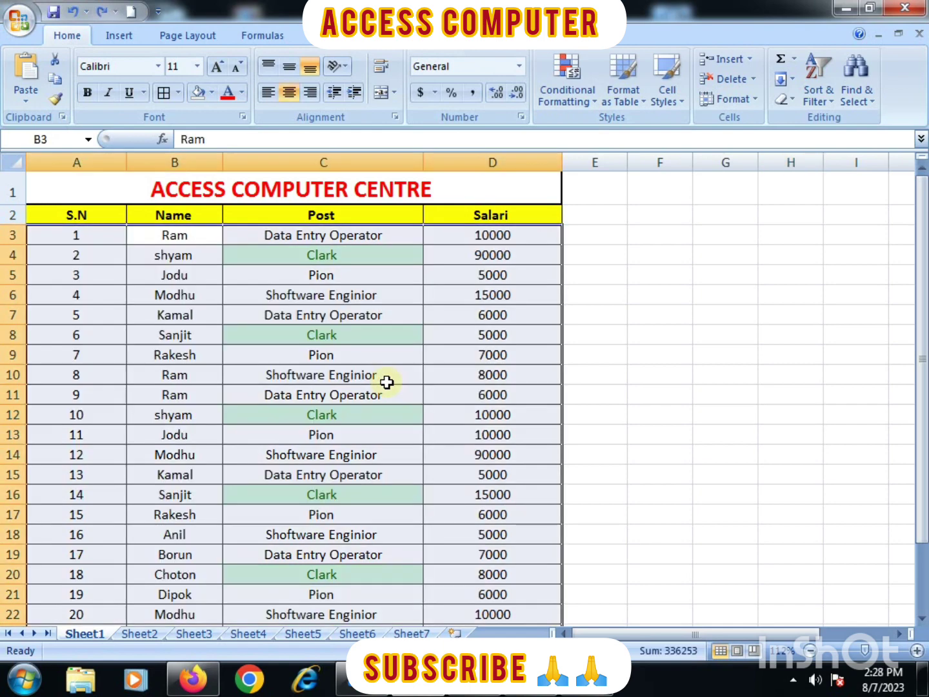
{"action": "left_click", "coordinate": [157, 312]}
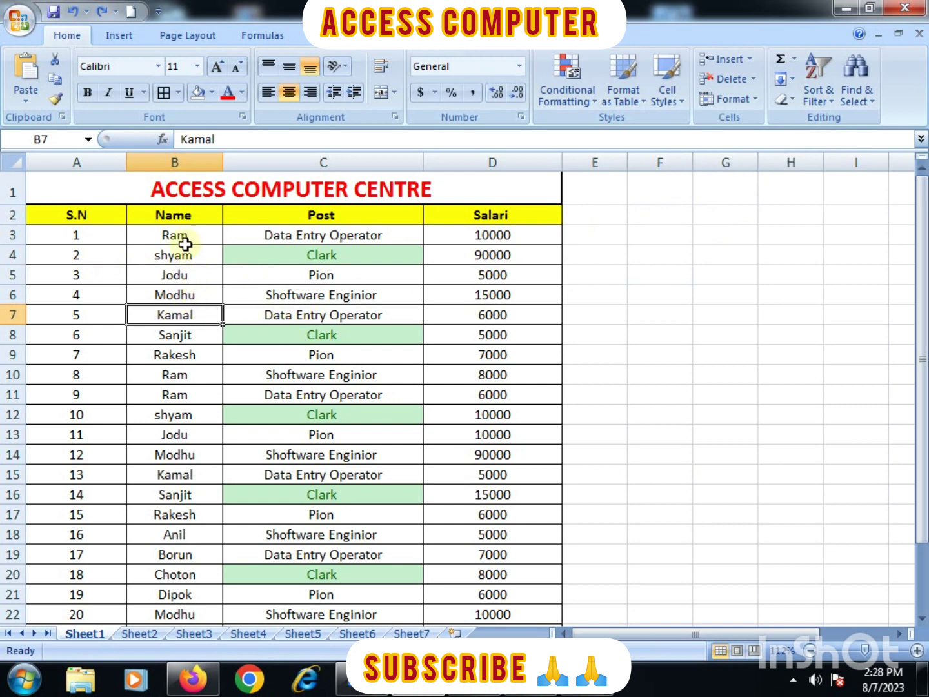
- Sort the names in B3:B24 from Z to A with the selection expanded to adjacent columns, and undo the sort
{"action": "left_click_drag", "start_coordinate": [183, 235], "coordinate": [167, 578]}
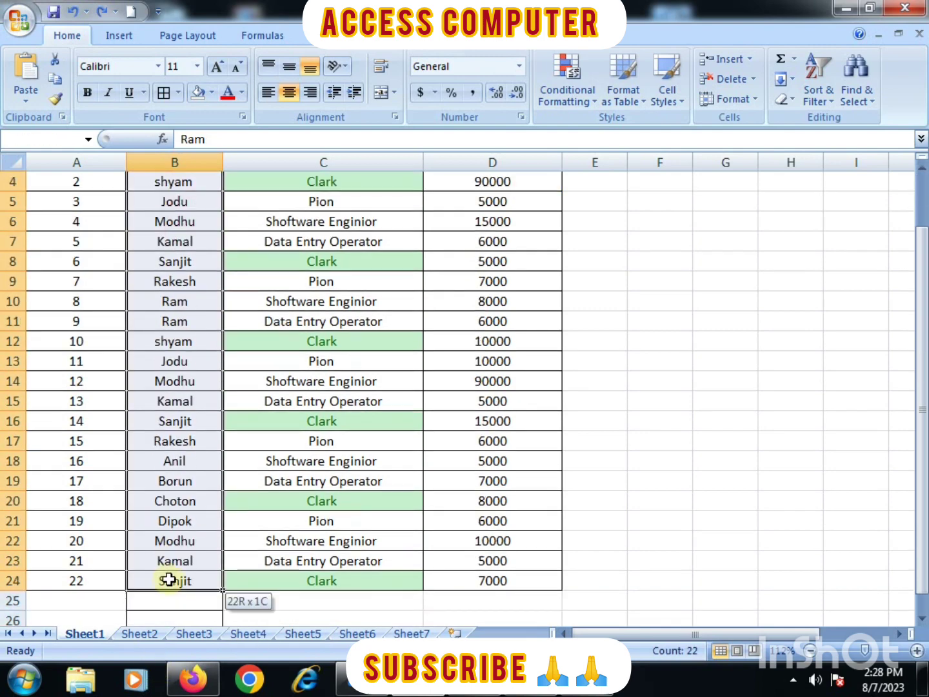
{"action": "left_click", "coordinate": [818, 99]}
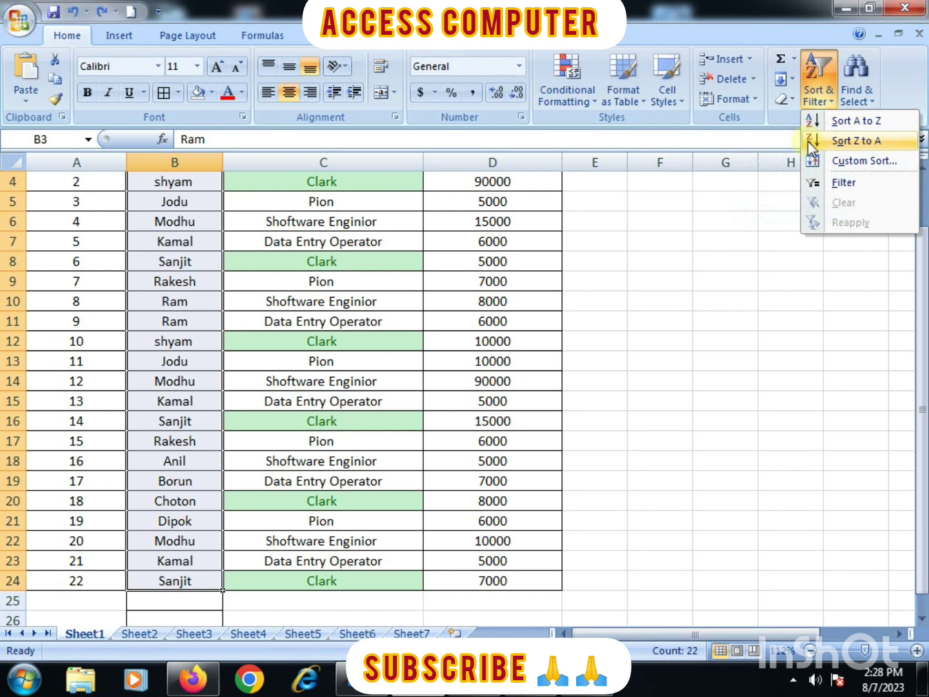
{"action": "left_click", "coordinate": [845, 143]}
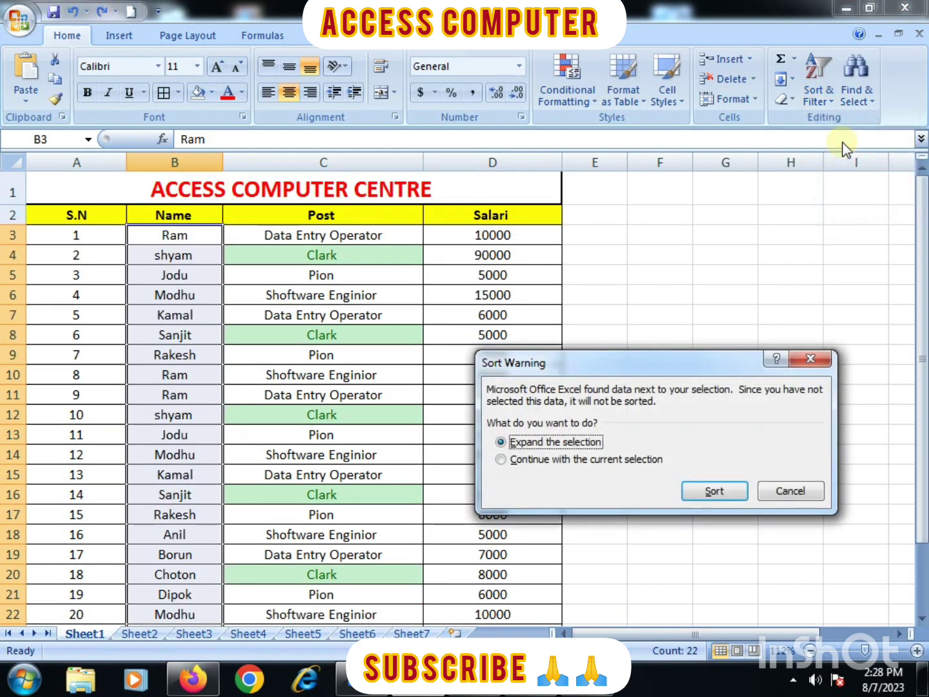
{"action": "left_click", "coordinate": [728, 492]}
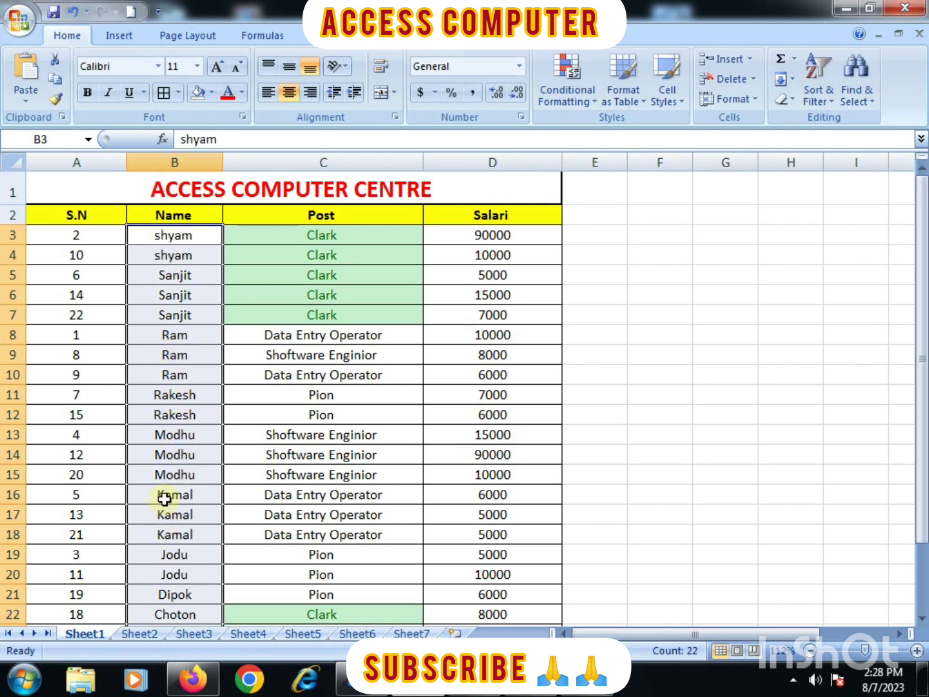
{"action": "scroll", "coordinate": [162, 533], "scroll_direction": "down", "scroll_amount": 1}
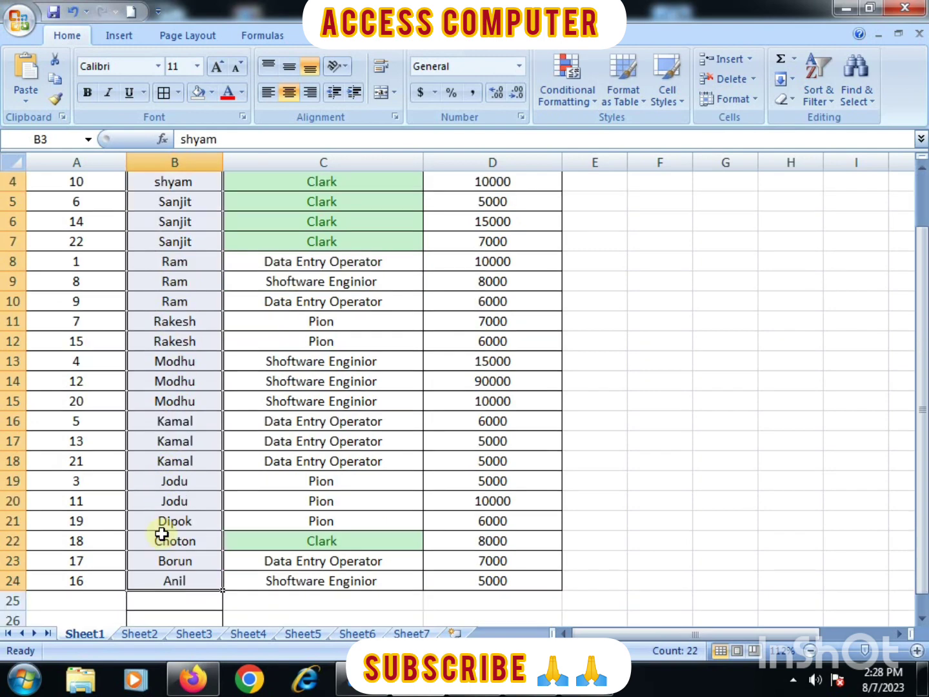
{"action": "left_click", "coordinate": [168, 582]}
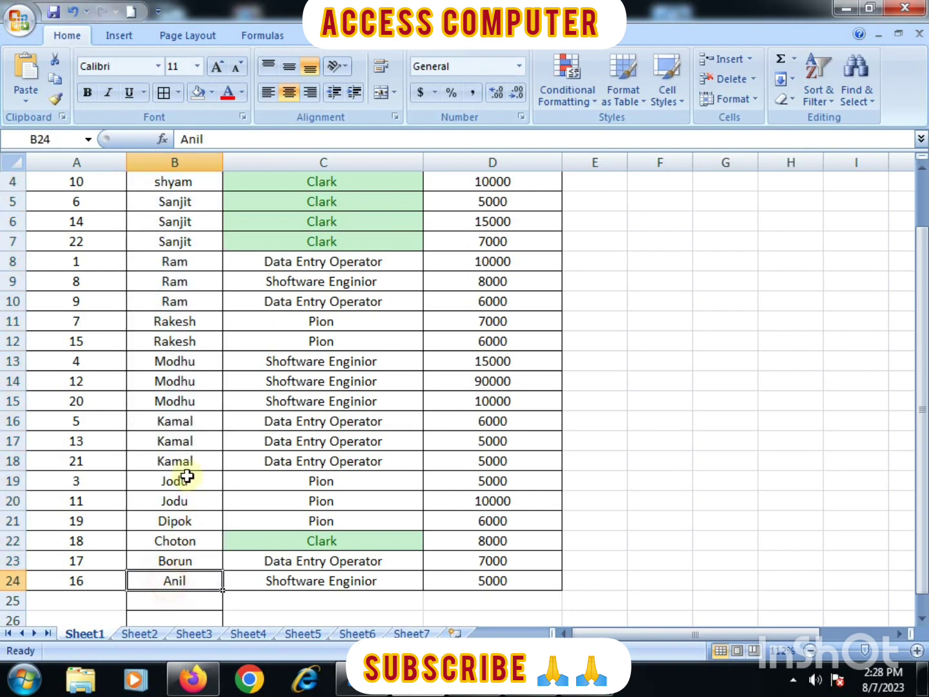
{"action": "scroll", "coordinate": [187, 478], "scroll_direction": "up", "scroll_amount": 1}
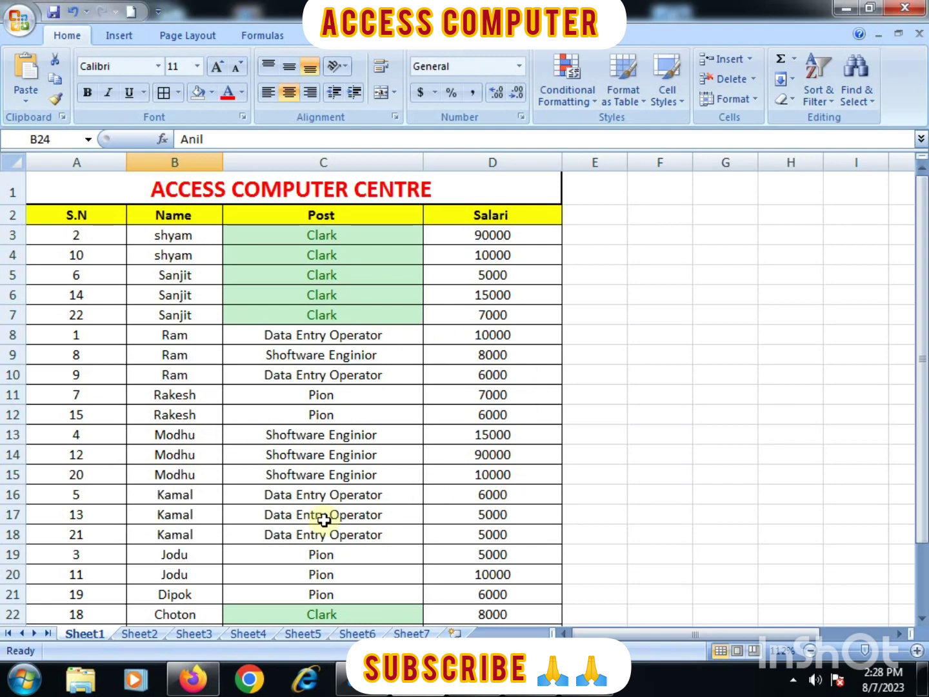
{"action": "key", "text": "ctrl+z"}
- Inspect the custom sort settings with salary cell D17 inside the table selected, and close them without sorting
{"action": "left_click", "coordinate": [524, 462]}
{"action": "scroll", "coordinate": [498, 463], "scroll_direction": "up", "scroll_amount": 1}
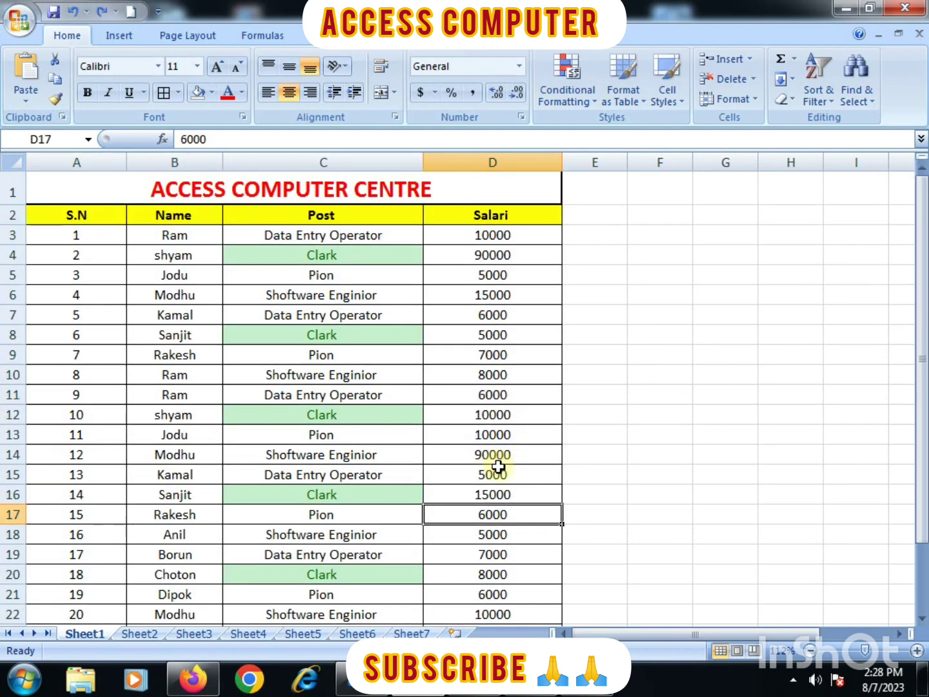
{"action": "left_click", "coordinate": [829, 100]}
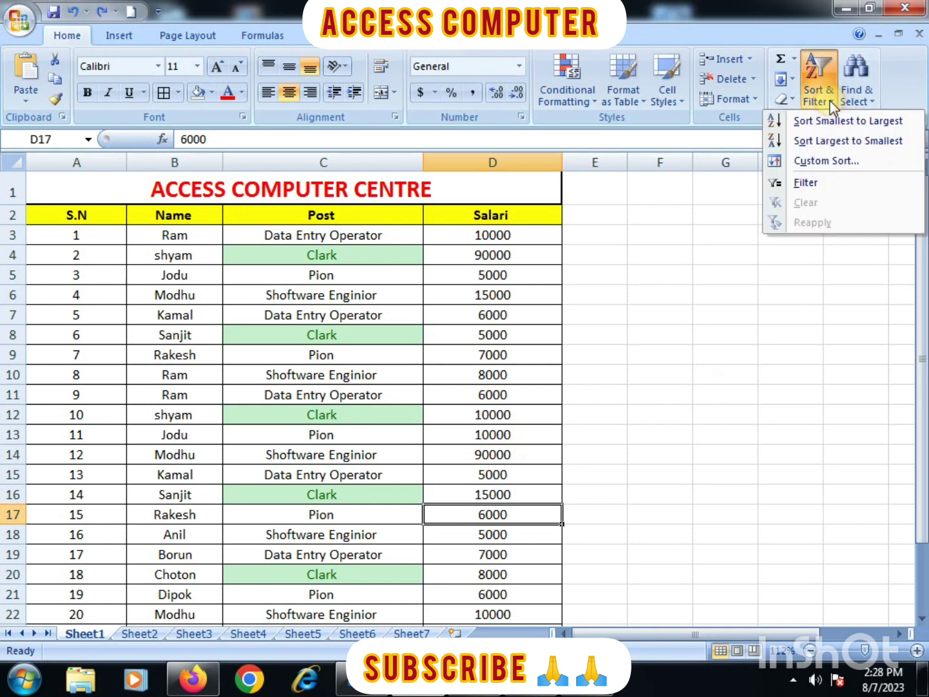
{"action": "left_click", "coordinate": [805, 163]}
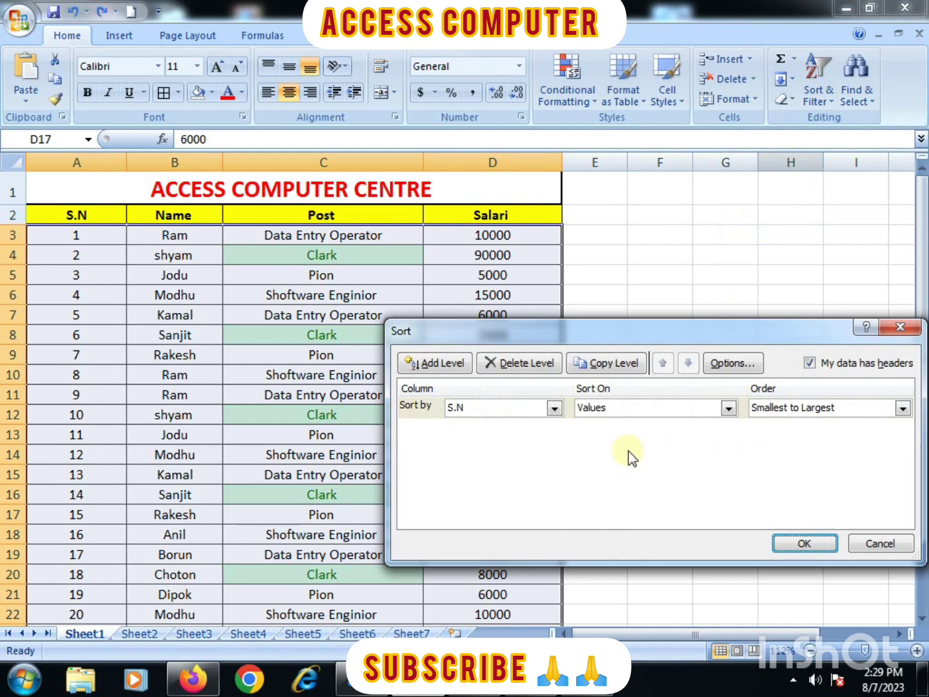
{"action": "left_click", "coordinate": [868, 543]}
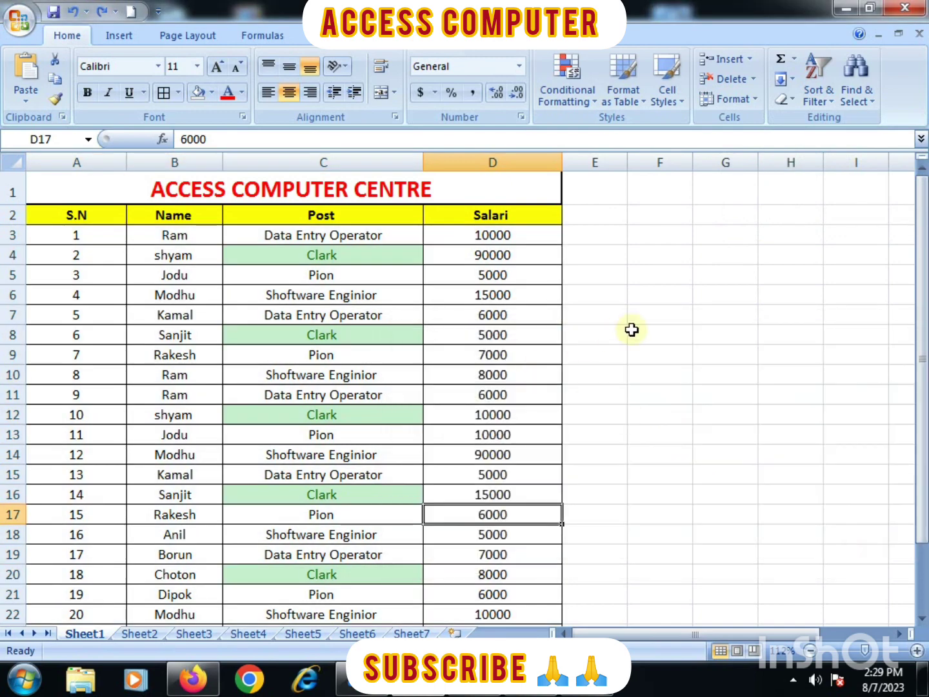
- Try to start a custom sort with the empty cell G8 outside the table selected
{"action": "left_click", "coordinate": [719, 334]}
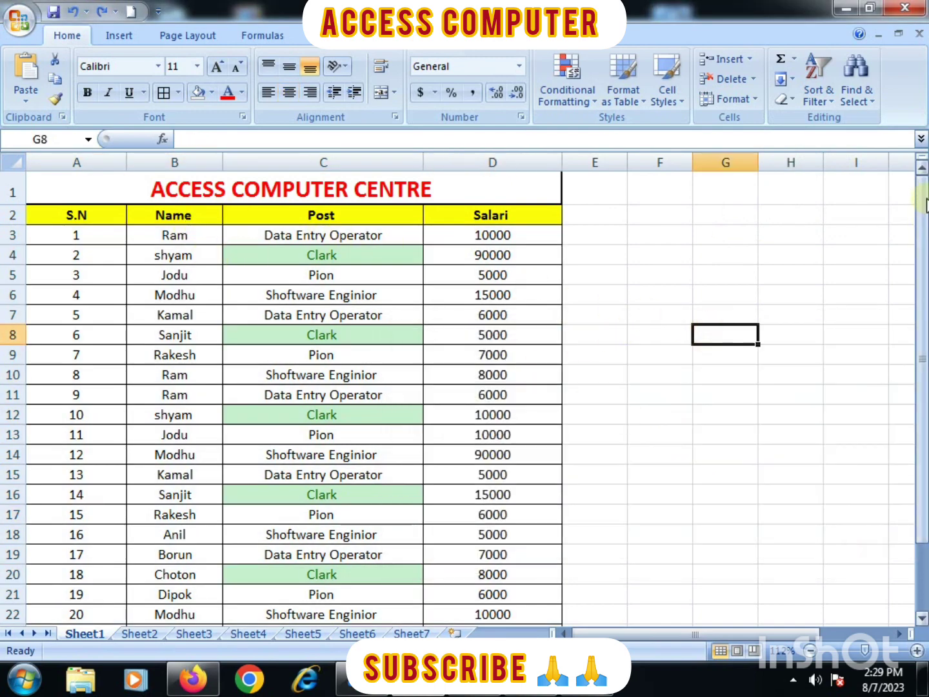
{"action": "left_click", "coordinate": [834, 101]}
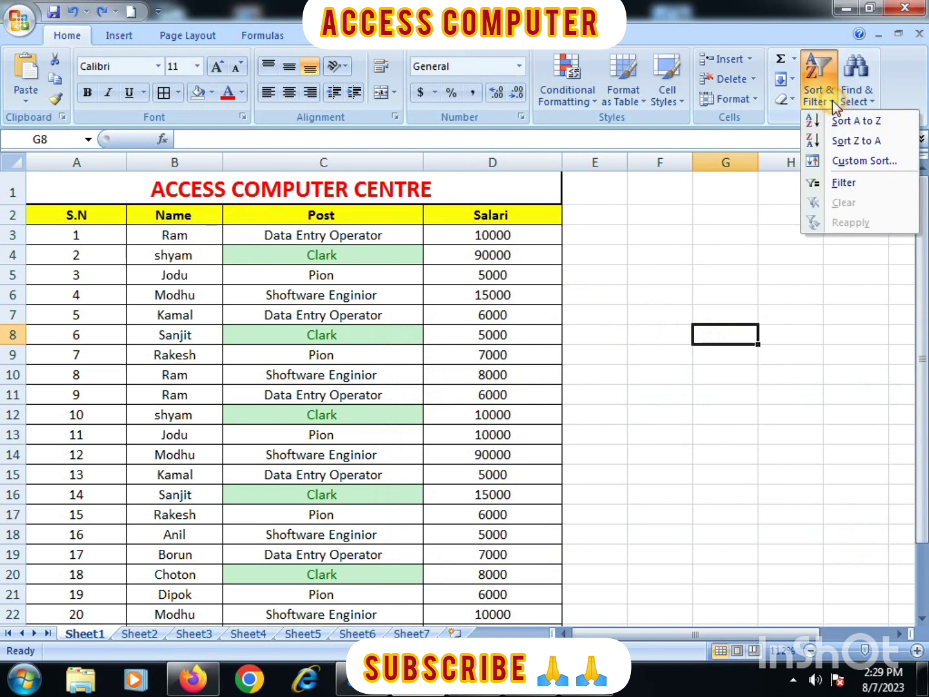
{"action": "left_click", "coordinate": [831, 165]}
{"action": "left_click", "coordinate": [467, 385]}
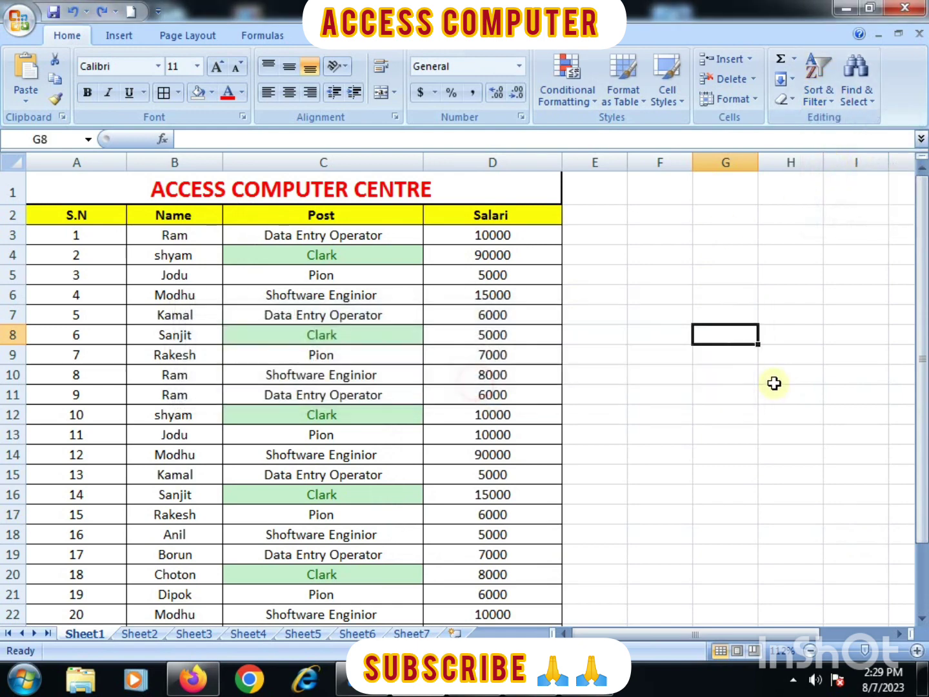
- Select the employee table from the header row in A2 down to D27 and open the custom sort settings
{"action": "left_click", "coordinate": [704, 374]}
{"action": "left_click_drag", "start_coordinate": [101, 214], "coordinate": [505, 618]}
{"action": "left_click", "coordinate": [505, 618]}
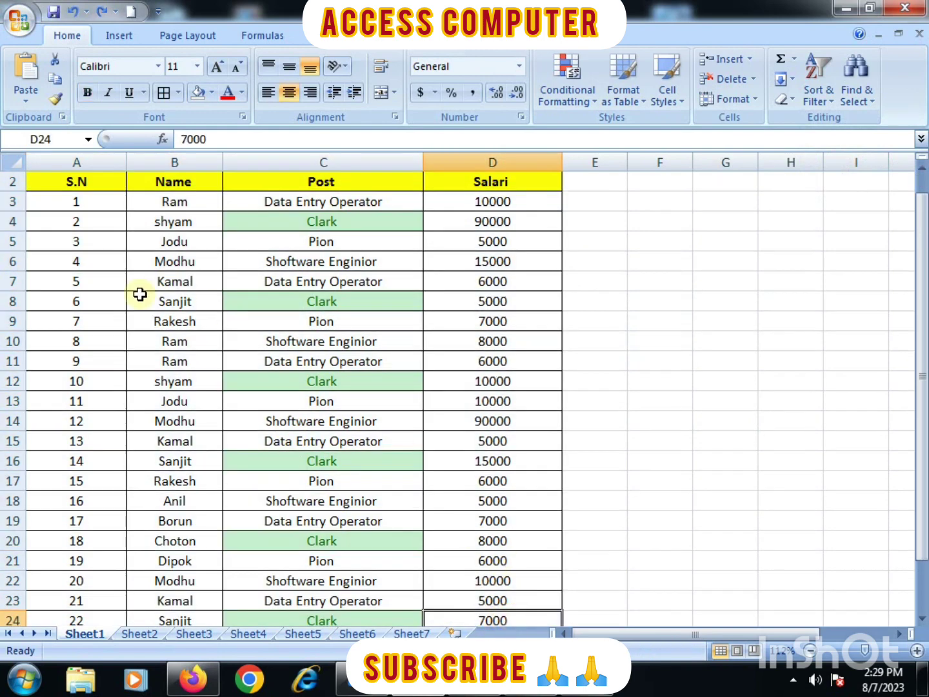
{"action": "left_click_drag", "start_coordinate": [86, 184], "coordinate": [533, 605]}
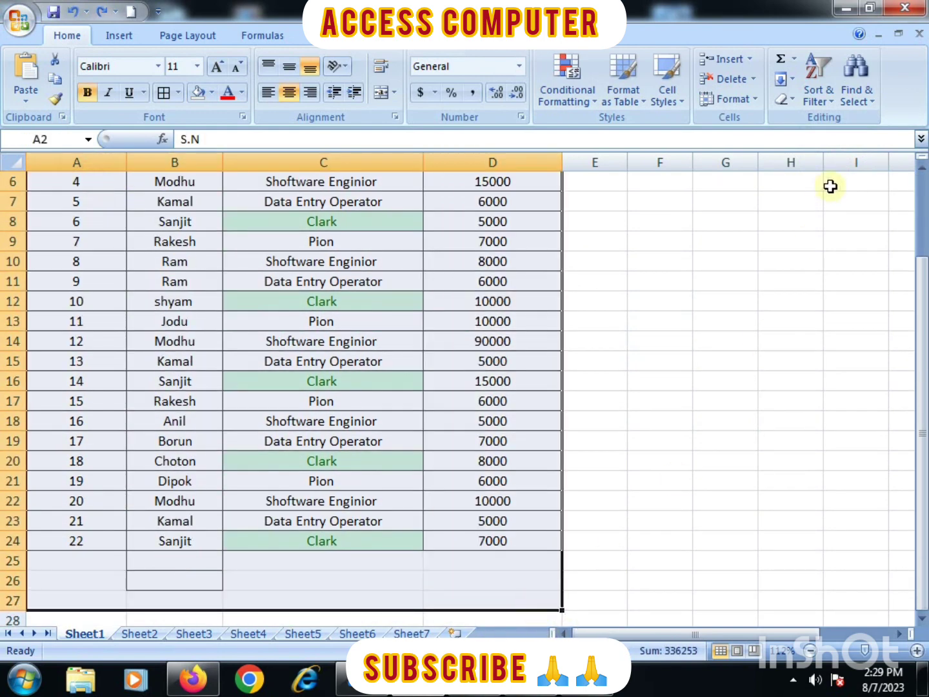
{"action": "left_click", "coordinate": [828, 102]}
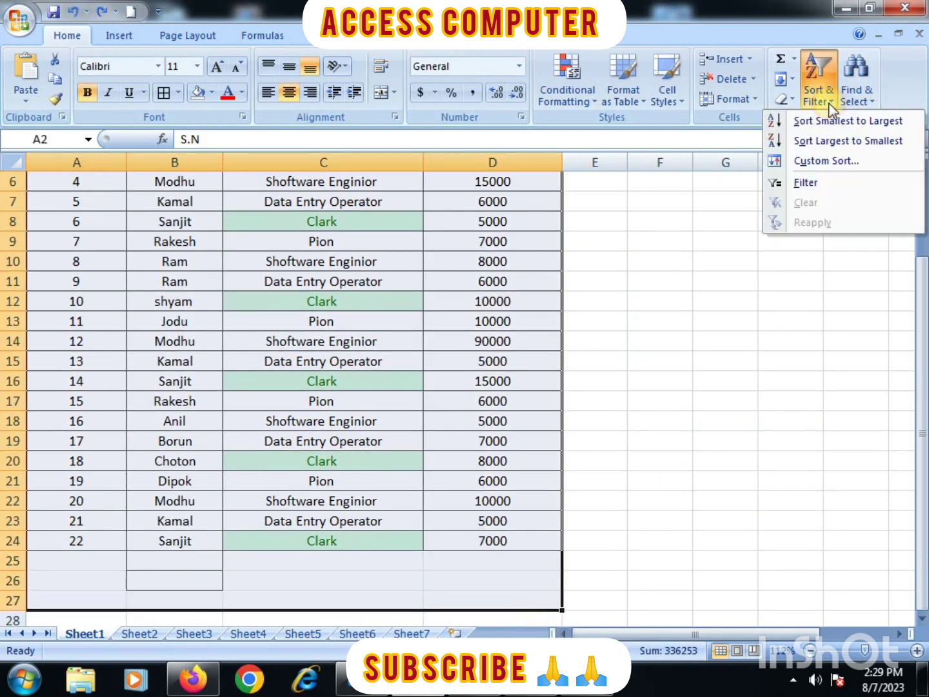
{"action": "left_click", "coordinate": [809, 160]}
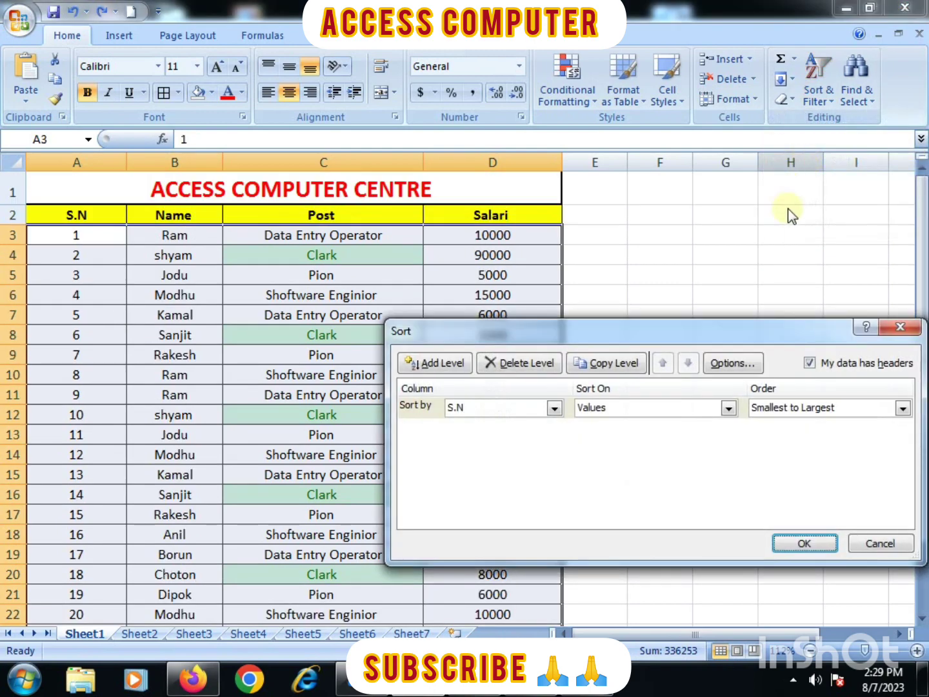